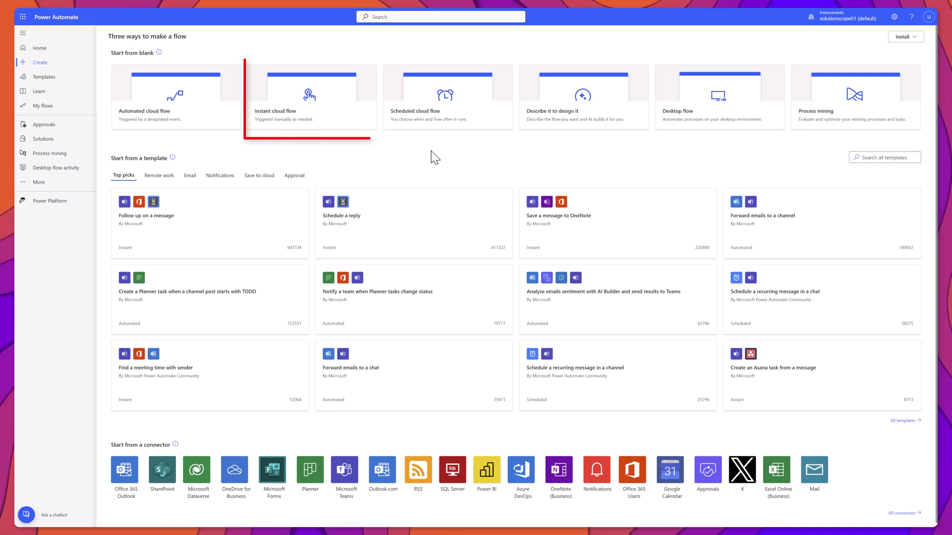
Step: Start an instant cloud flow named 'Retrieve Outlook Event IDs' using the 'Manually trigger a flow' trigger
left_click(287, 118)
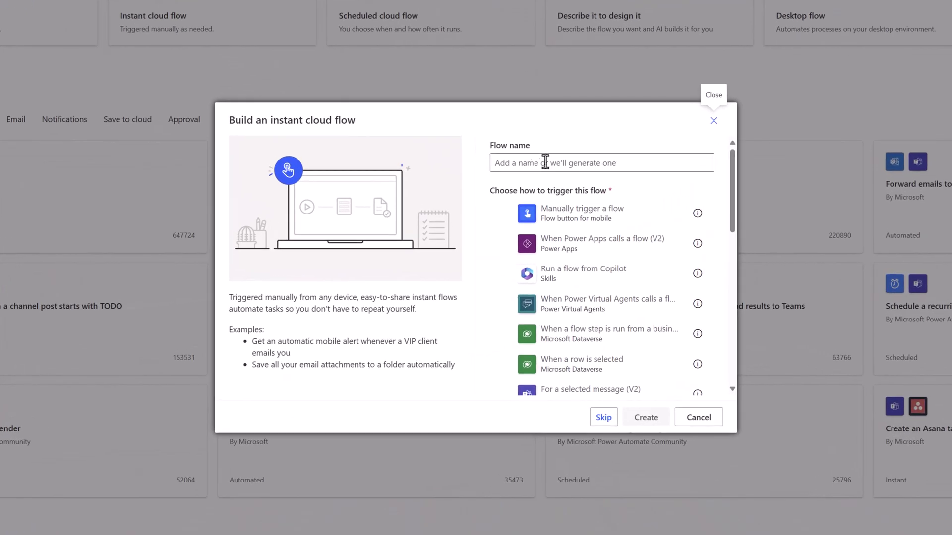
left_click(545, 162)
type("Retrieve Outlook Event IDs")
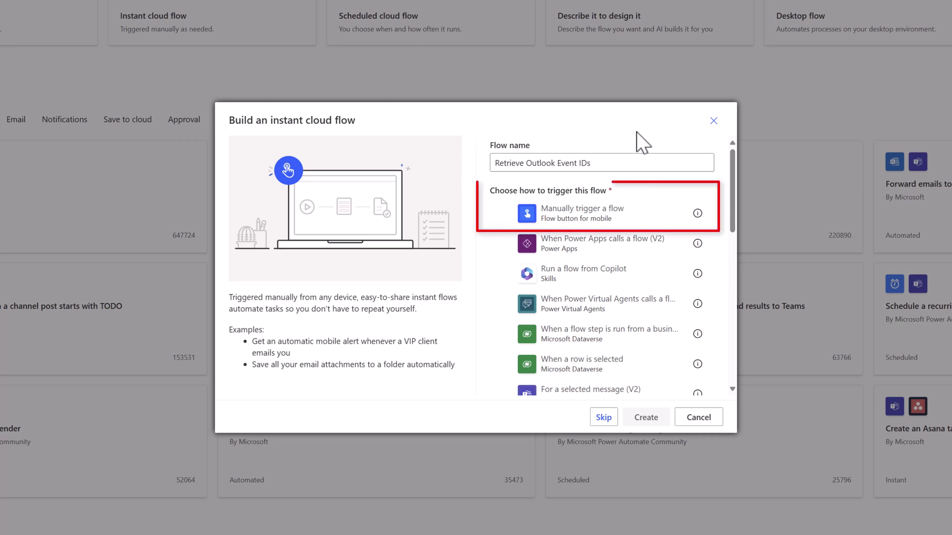
left_click(602, 226)
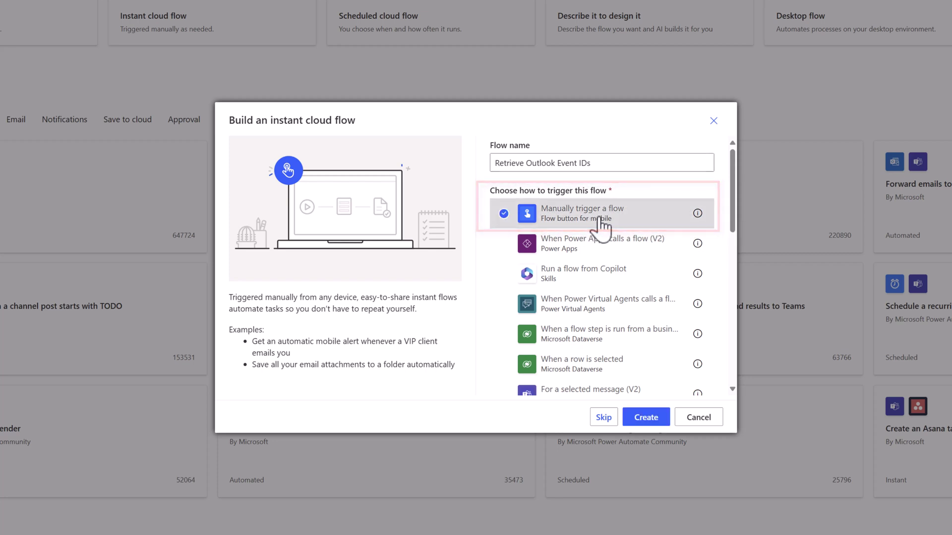
Step: Create the flow and add the Office 365 Outlook 'Get events (V4)' action under the manual trigger
left_click(651, 418)
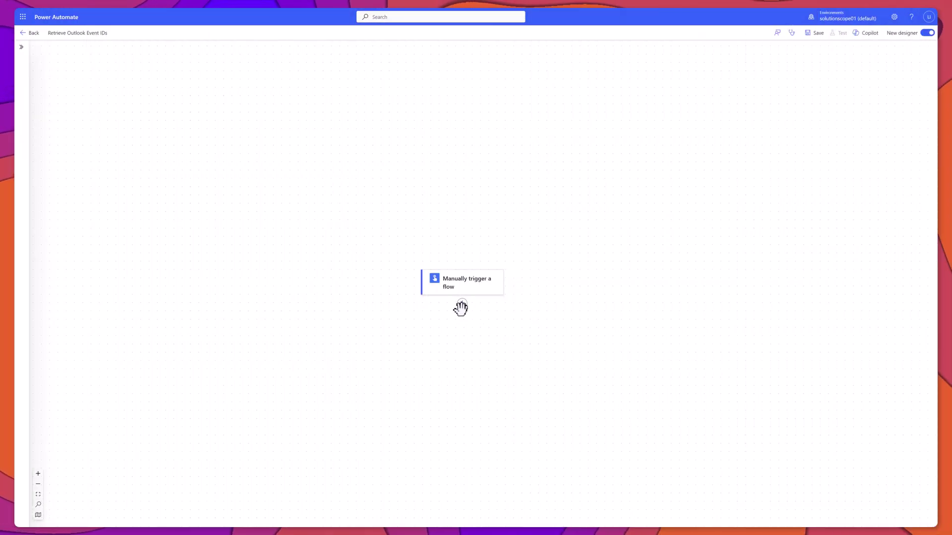
mouse_move(461, 308)
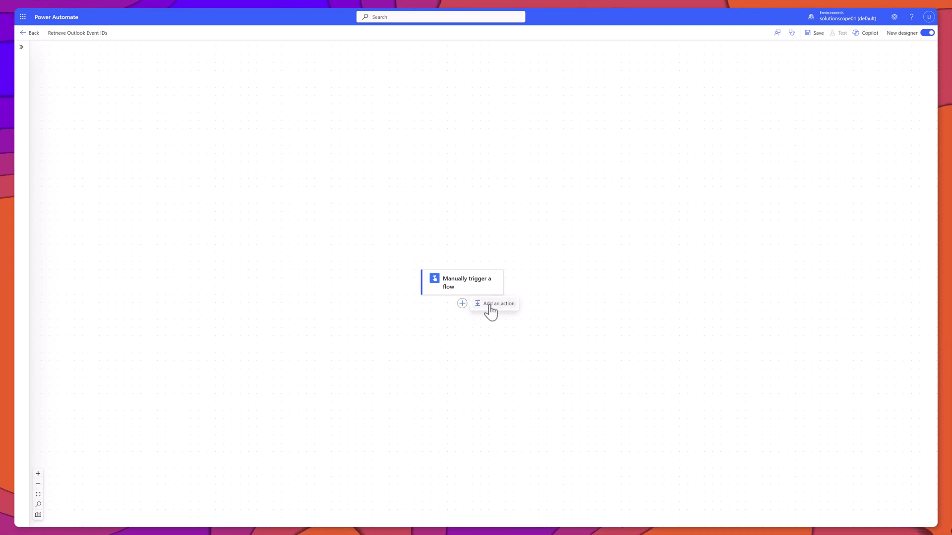
left_click(496, 303)
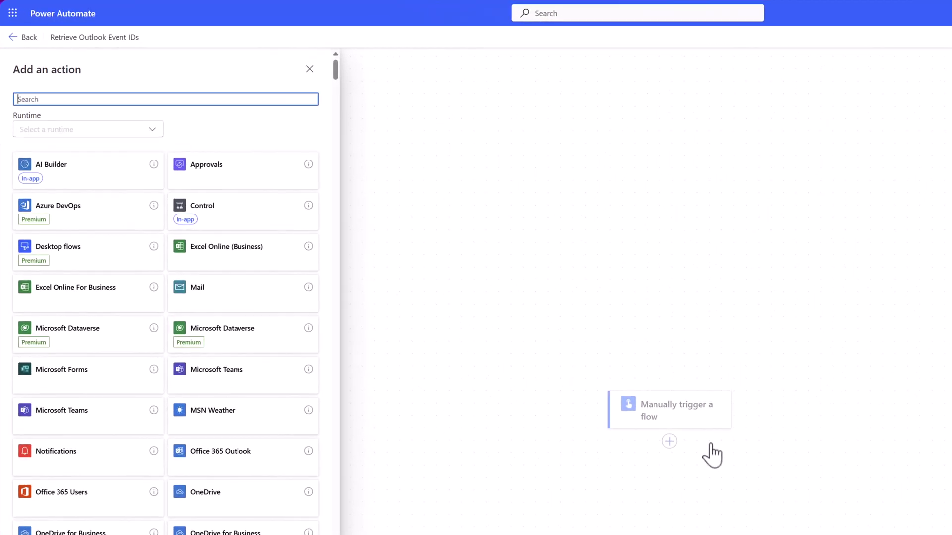
type("Get events")
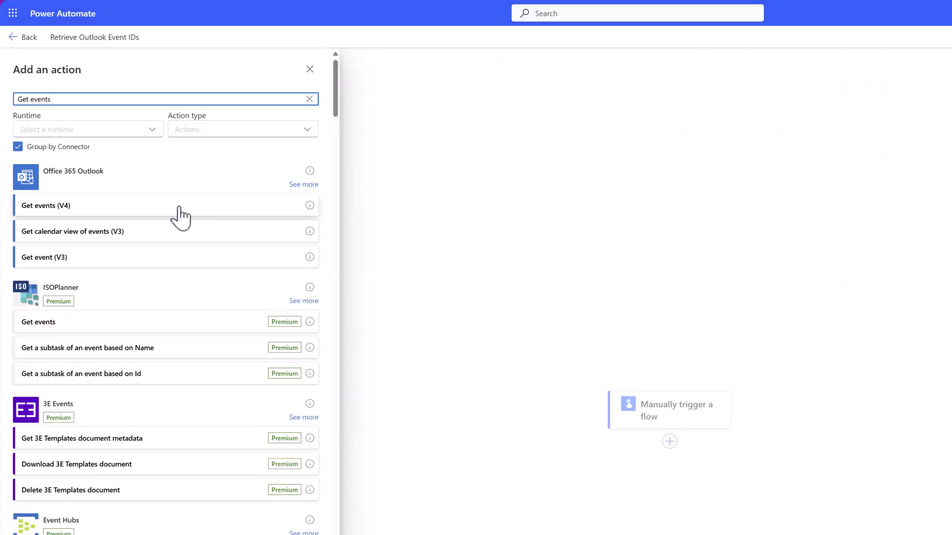
left_click(180, 207)
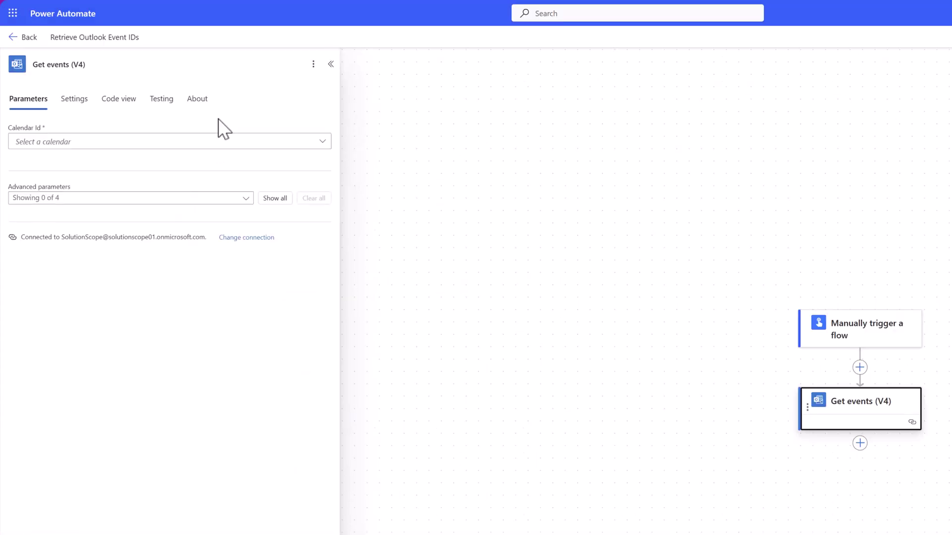
Step: Point Get events (V4) at the Calendar calendar and paste a filter query for 21–23 October 2024
left_click(221, 145)
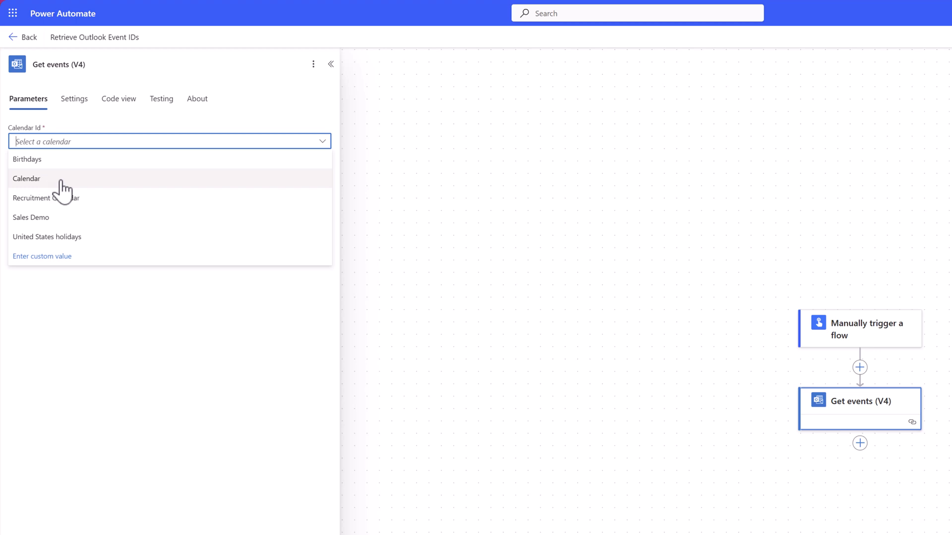
left_click(63, 185)
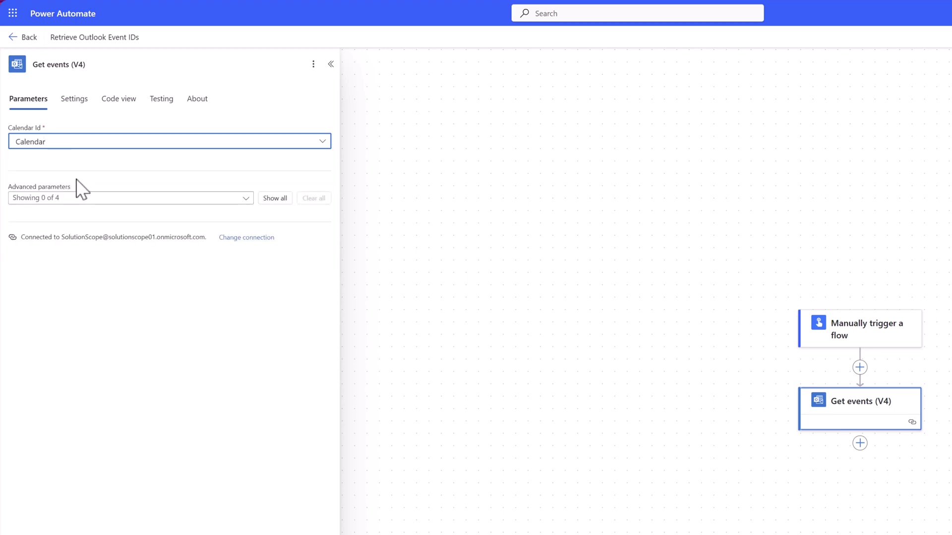
left_click(268, 199)
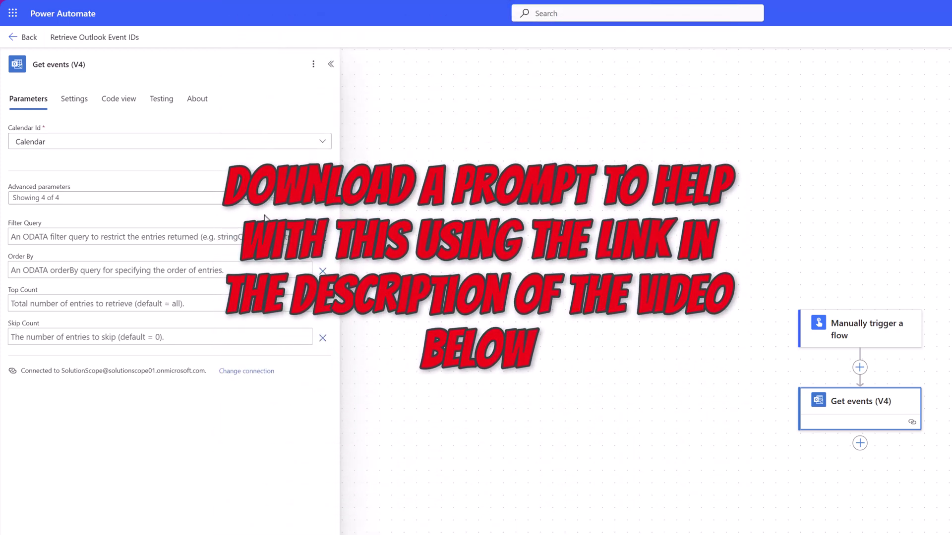
left_click(226, 236)
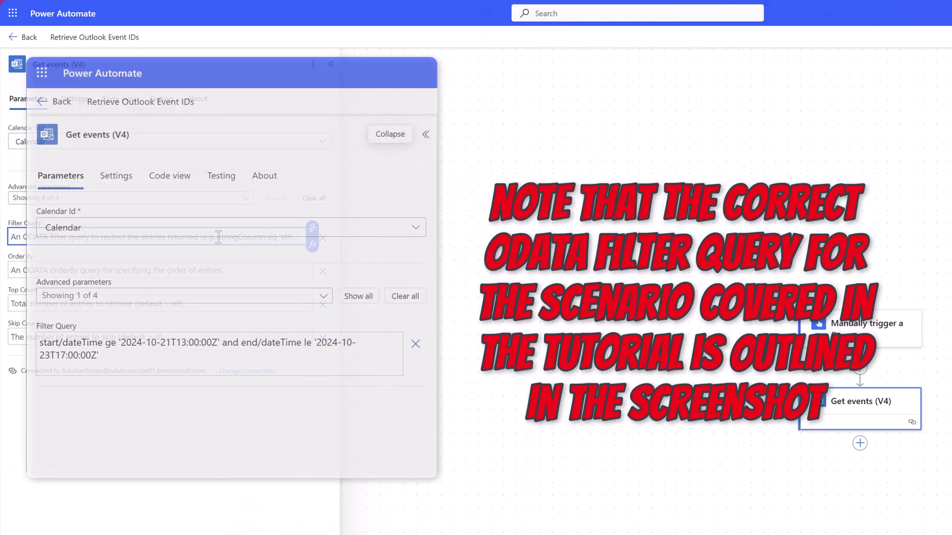
key("ctrl+v")
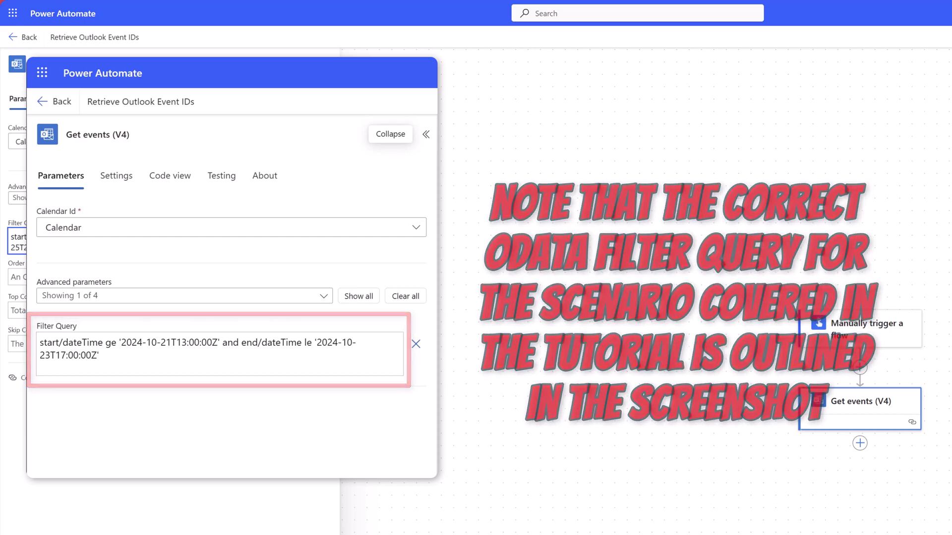
Step: Insert the Excel Online (Business) 'Add a row into a table' action right after Get events (V4)
left_click(575, 458)
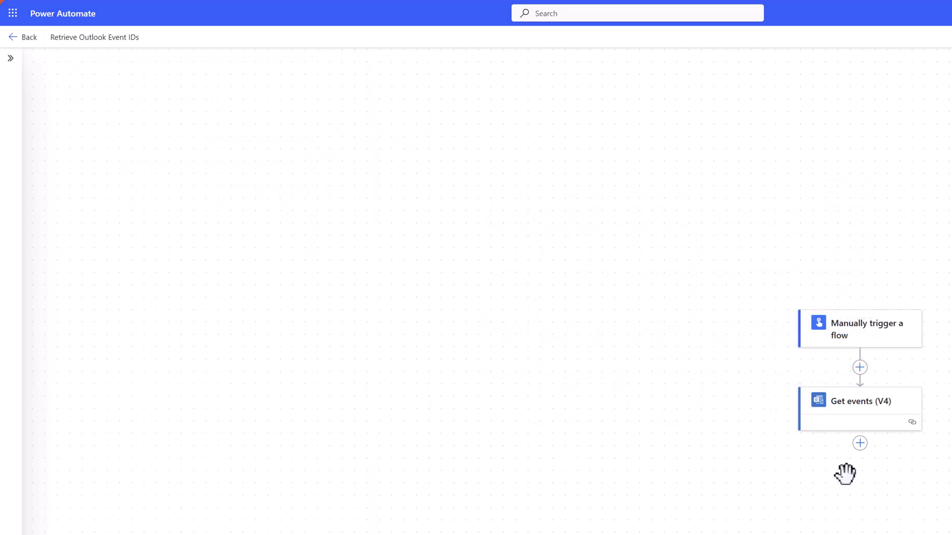
left_click(860, 444)
left_click(896, 455)
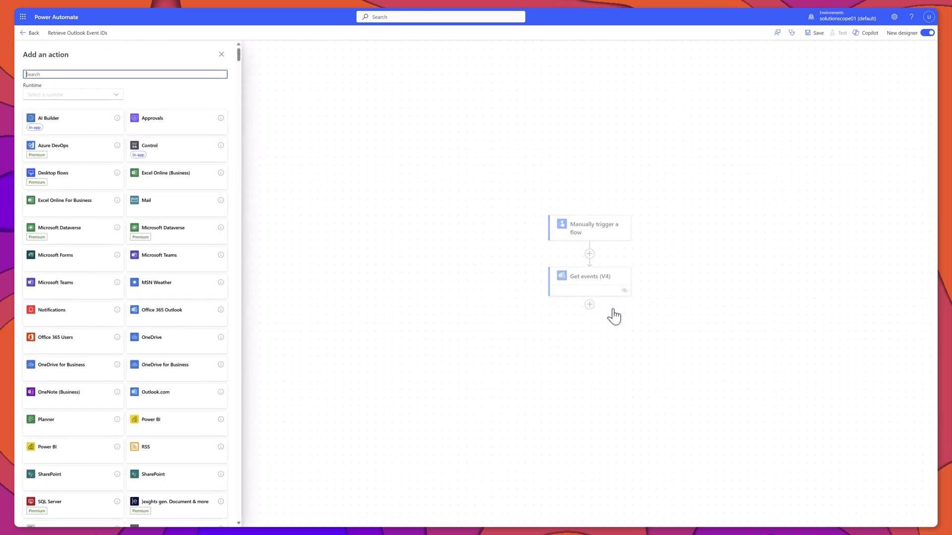
type("Excel")
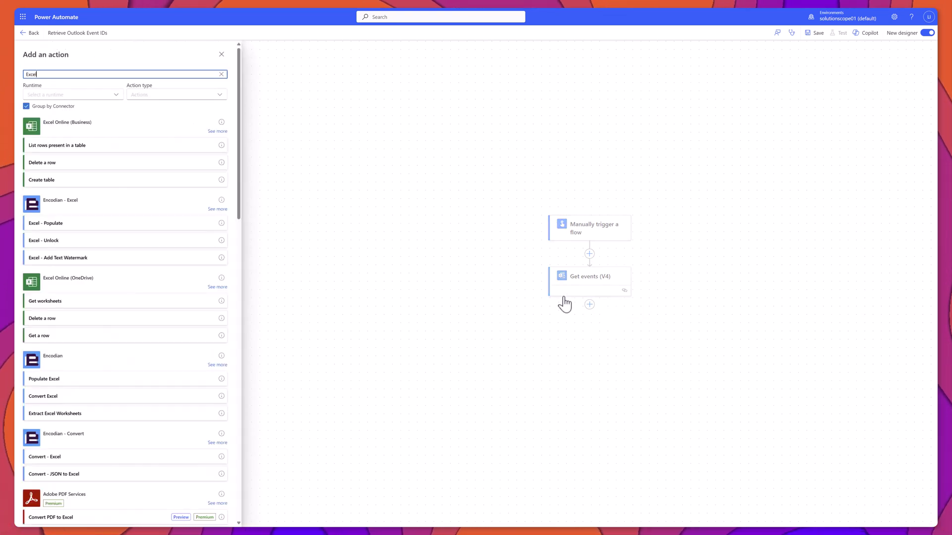
left_click(218, 131)
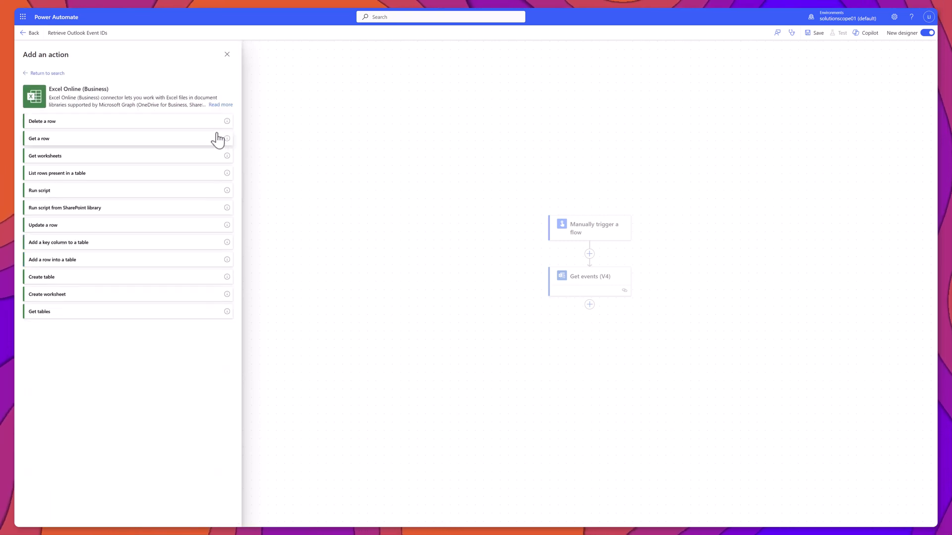
left_click(75, 260)
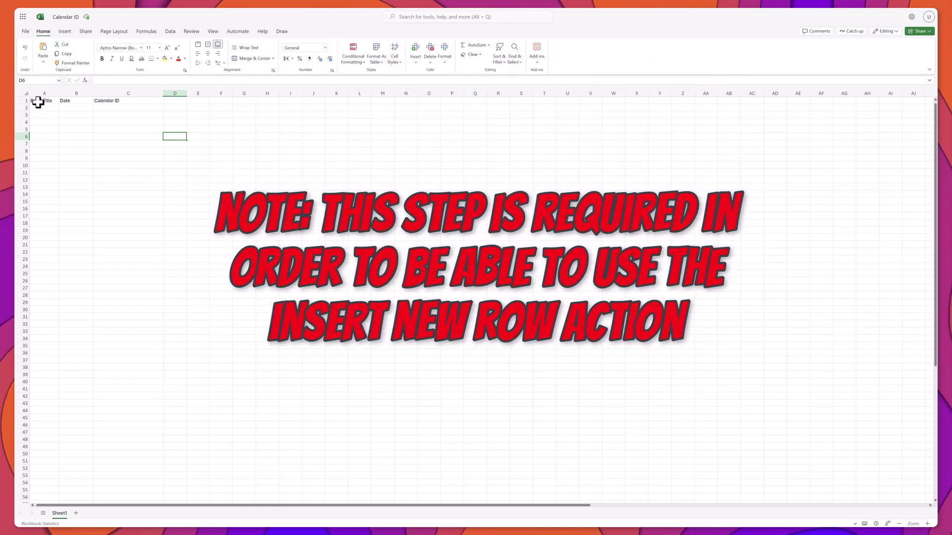
Step: Format A1:C30 as a table with the first Light style, using row 1 (Event Title, Date, Calendar ID) as headers
left_click_drag(38, 101, 107, 125)
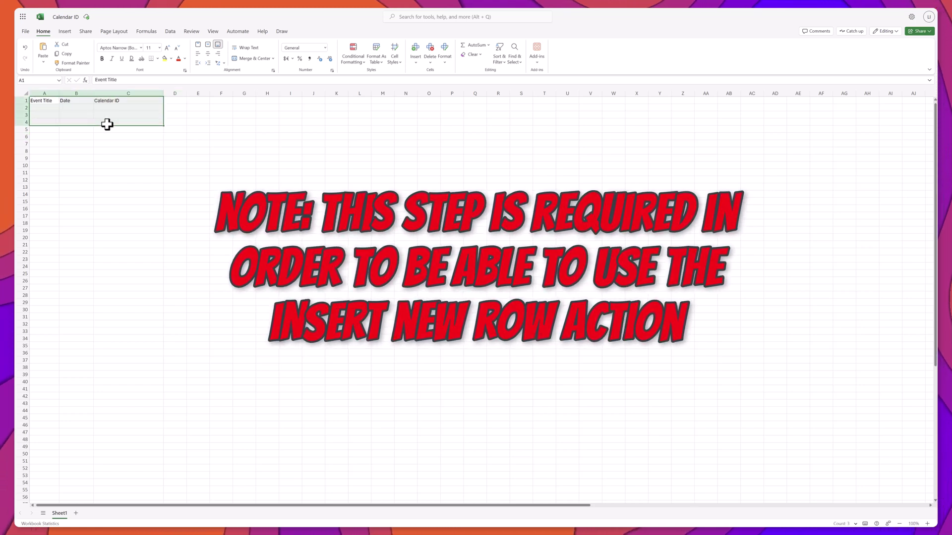
left_click(43, 101)
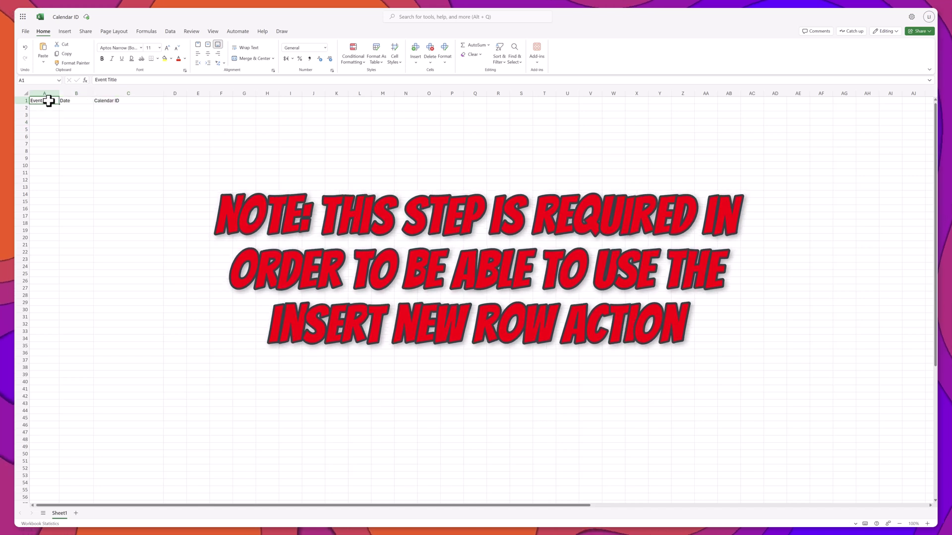
left_click_drag(43, 102, 123, 311)
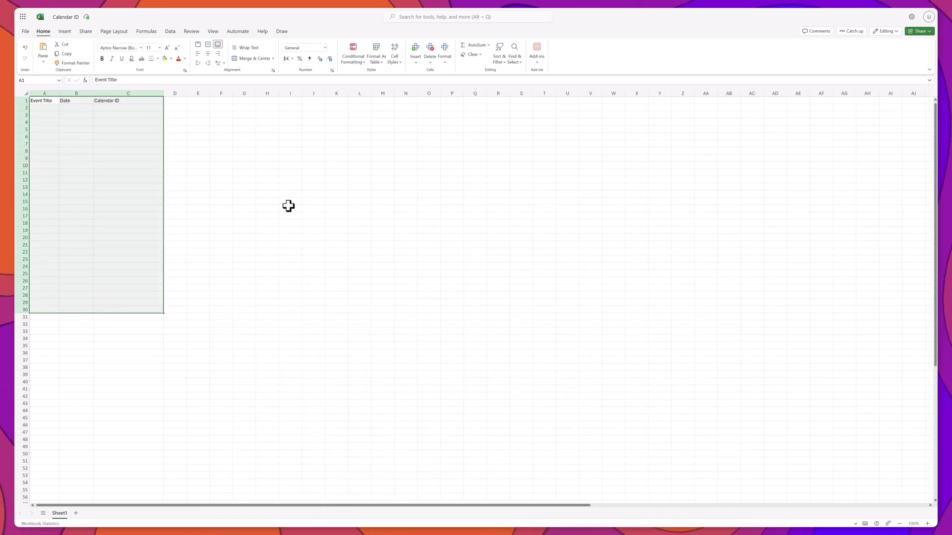
left_click(376, 54)
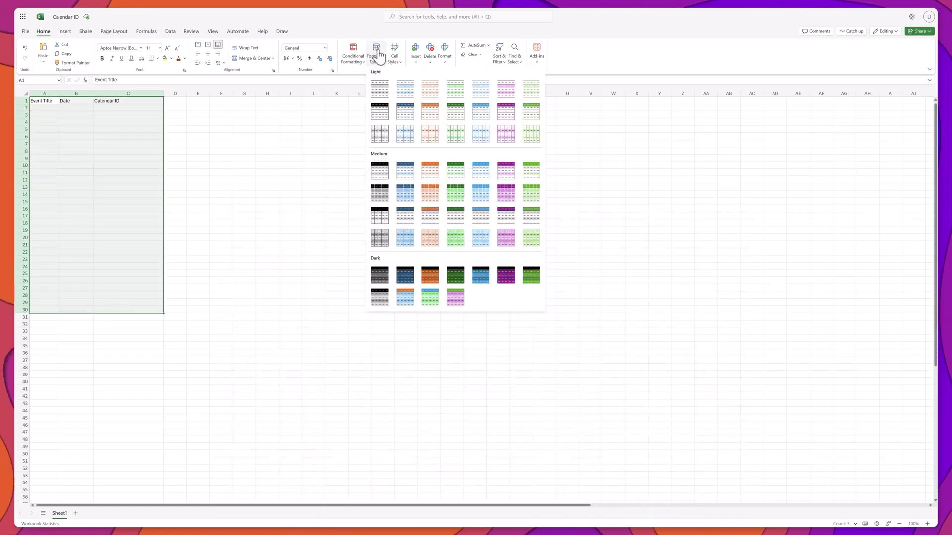
left_click(384, 89)
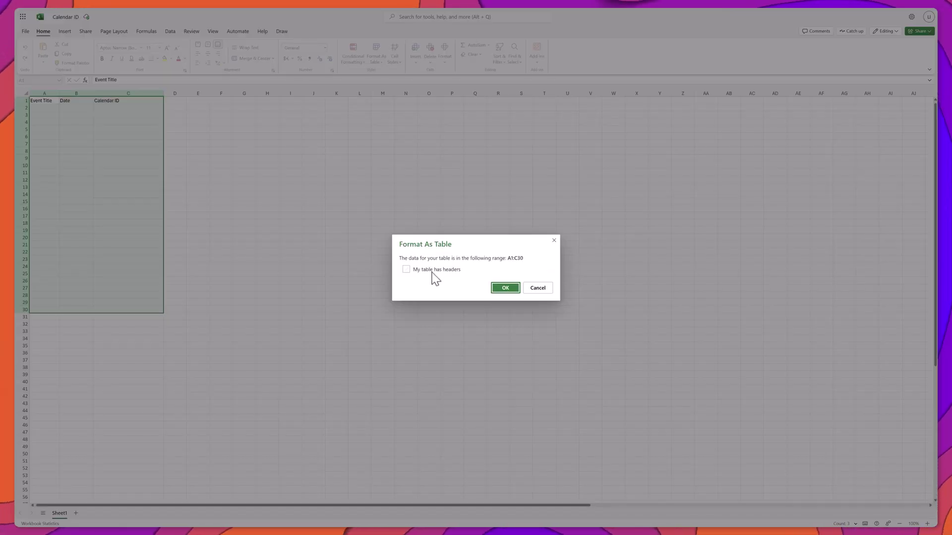
left_click(438, 270)
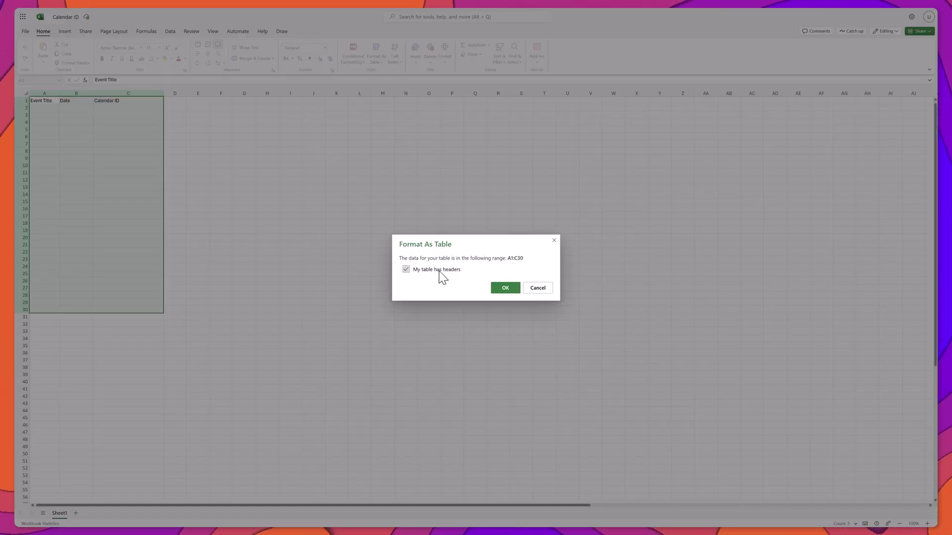
left_click(504, 288)
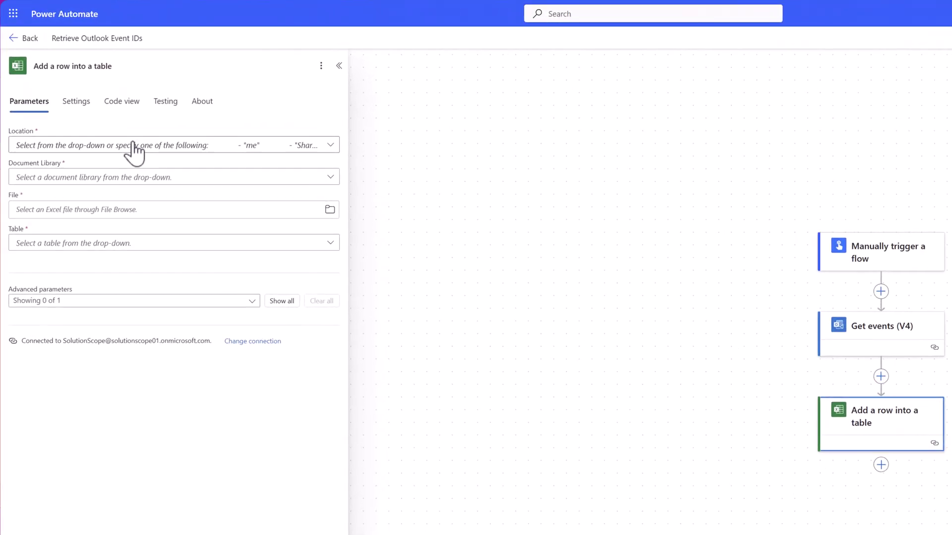
Step: Set the row step's location to OneDrive for Business, library OneDrive, and file Calendar ID.xlsx
left_click(134, 146)
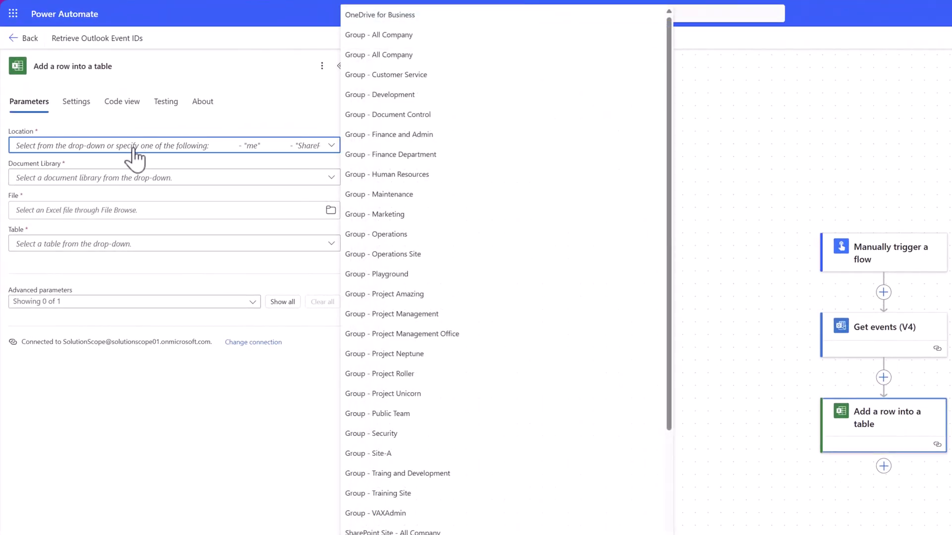
left_click(379, 17)
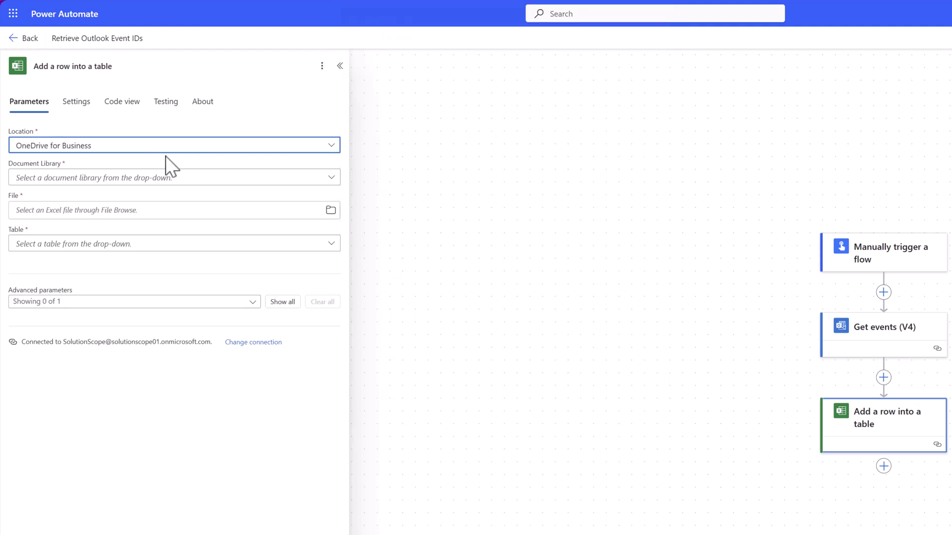
left_click(143, 180)
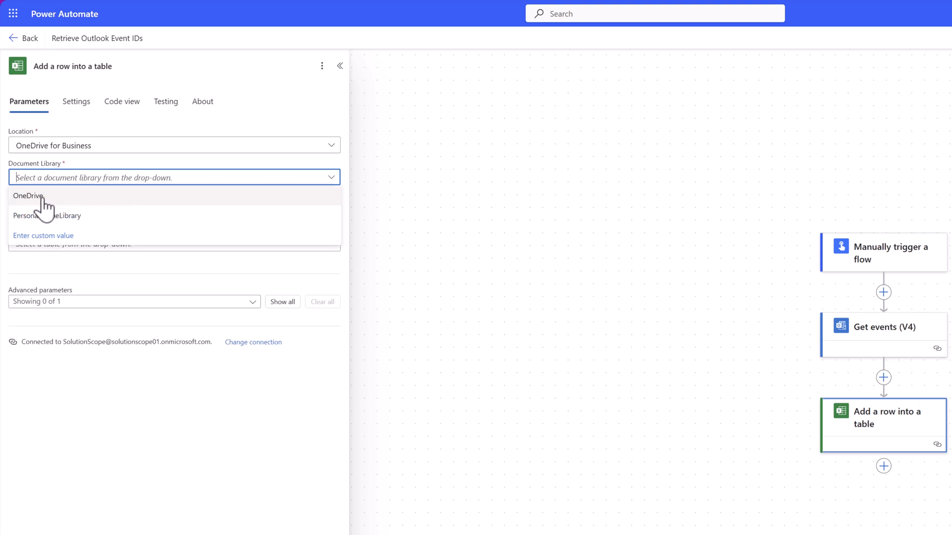
left_click(46, 198)
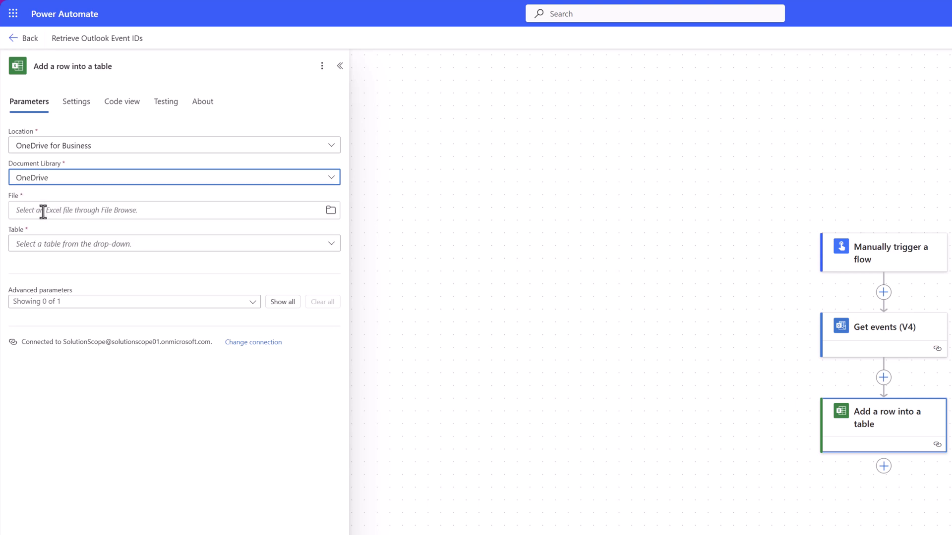
left_click(43, 212)
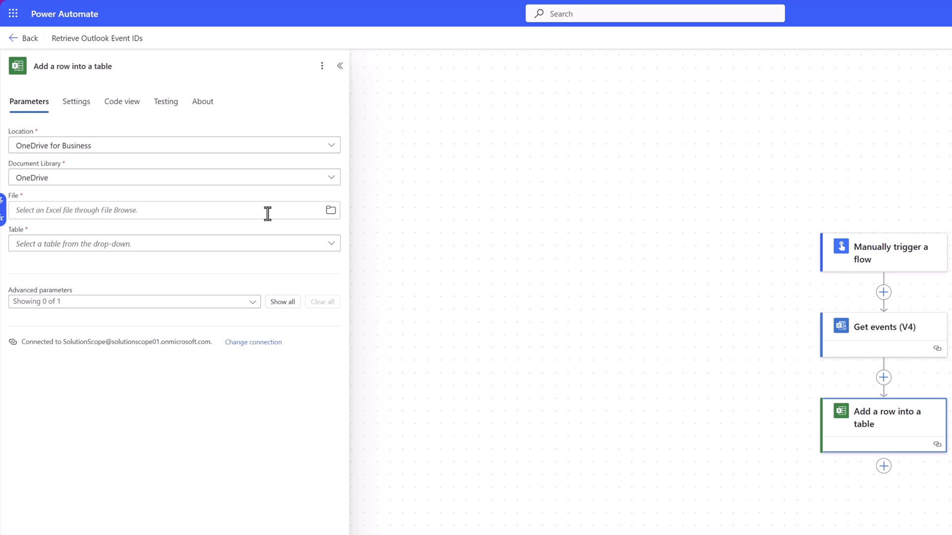
left_click(331, 211)
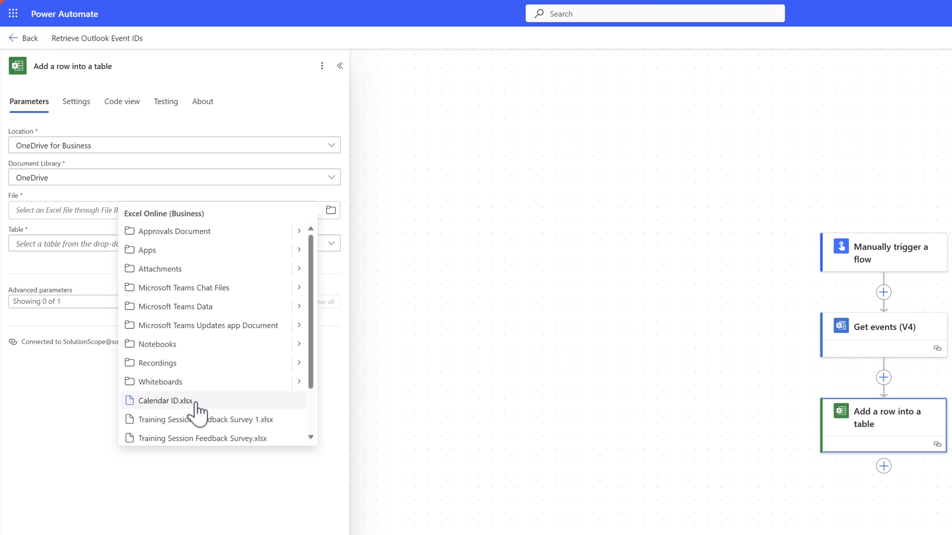
left_click(165, 401)
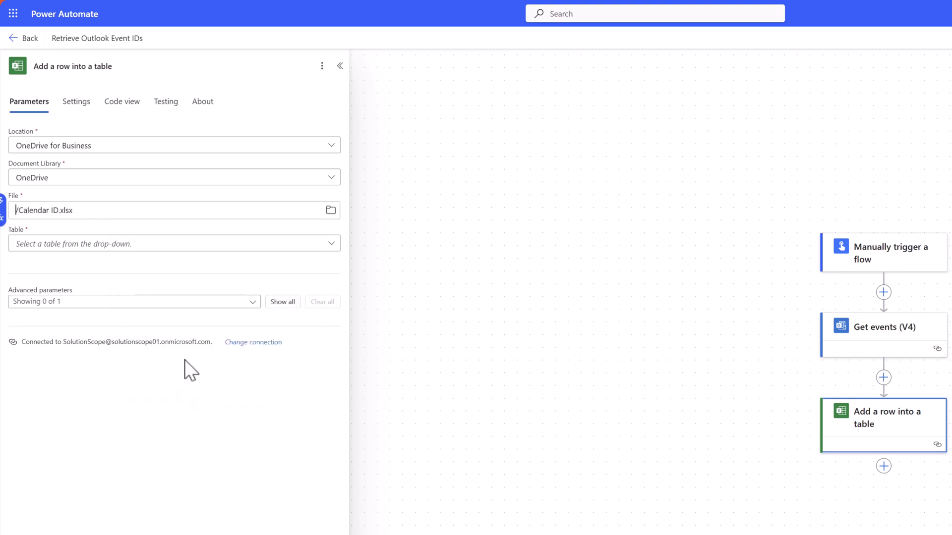
left_click(158, 246)
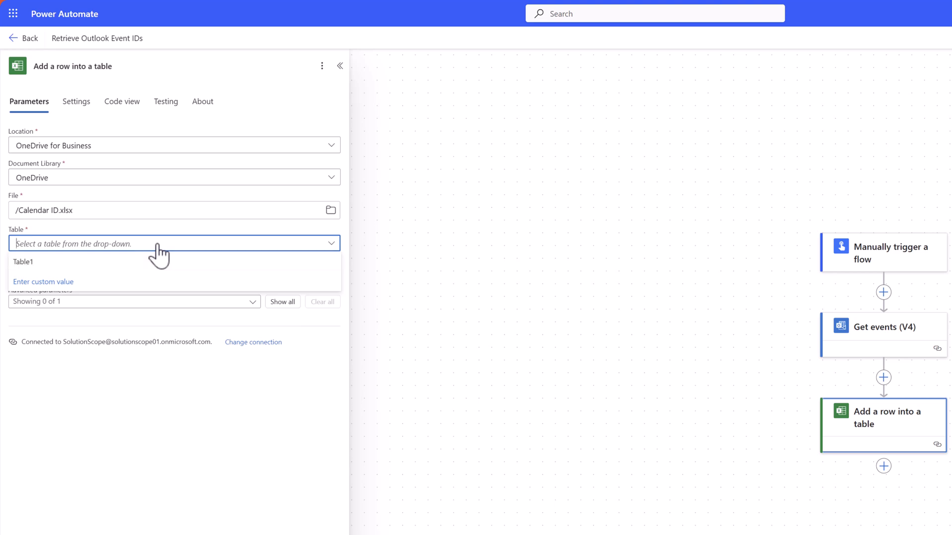
Step: Select Table1 and fill the Event Title column with the Subject from Get events (V4)
left_click(40, 263)
left_click(172, 278)
left_click(282, 303)
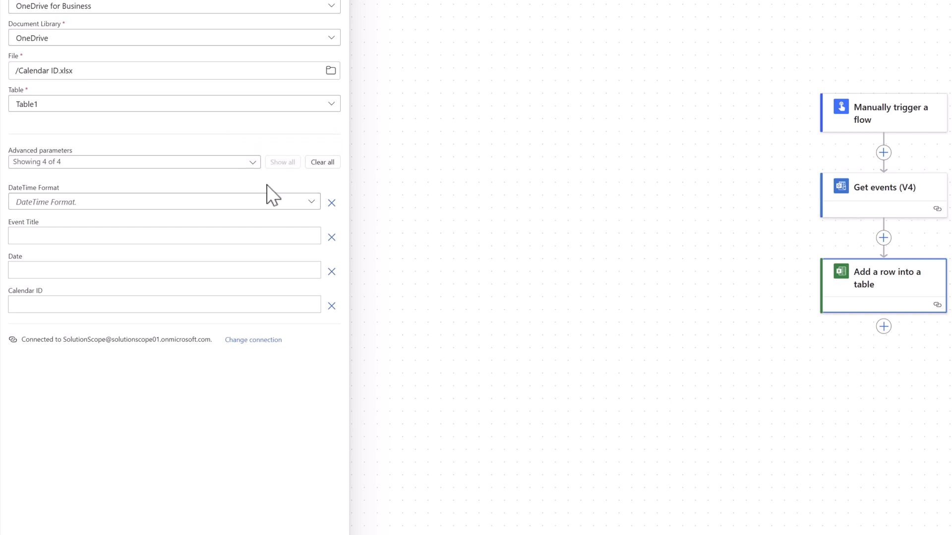
left_click(29, 237)
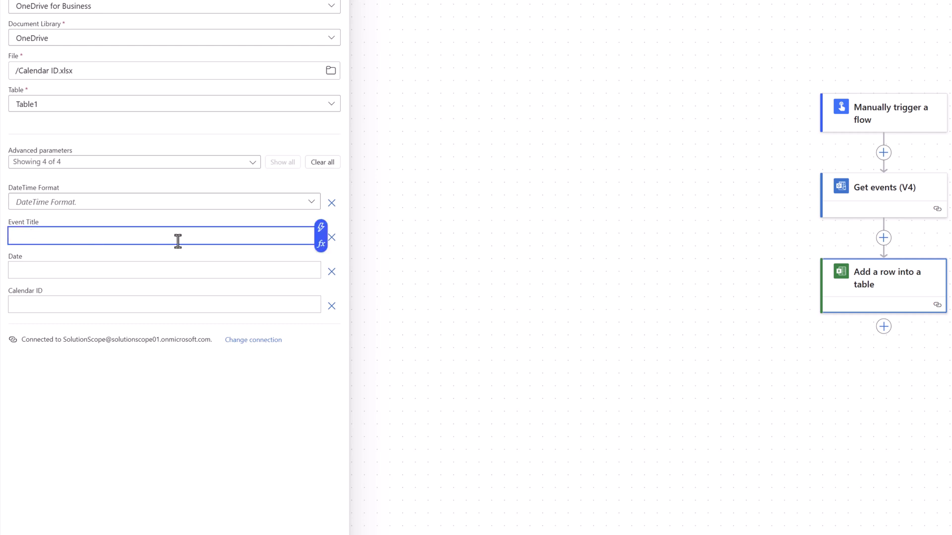
left_click(321, 228)
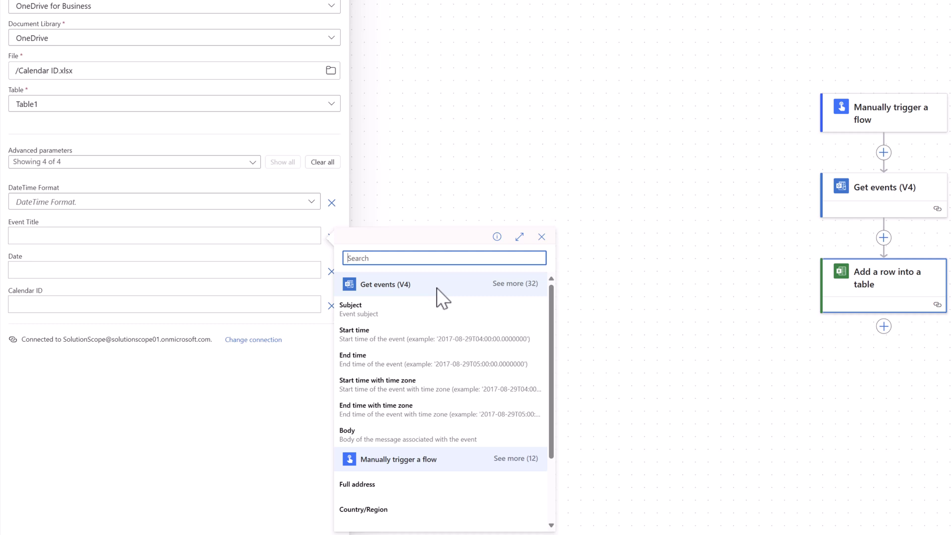
left_click(393, 323)
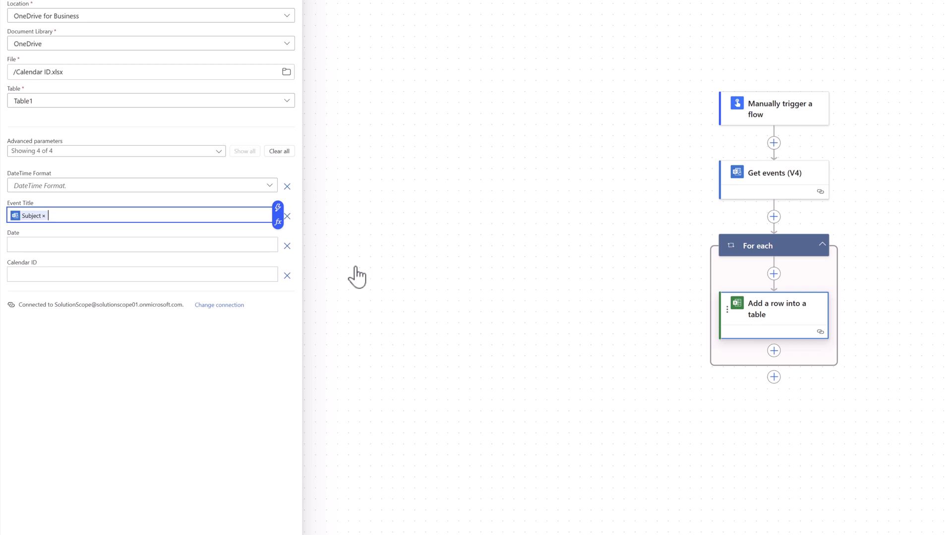
Step: Map the Date column to the event's 'Start time with time zone'
left_click(171, 245)
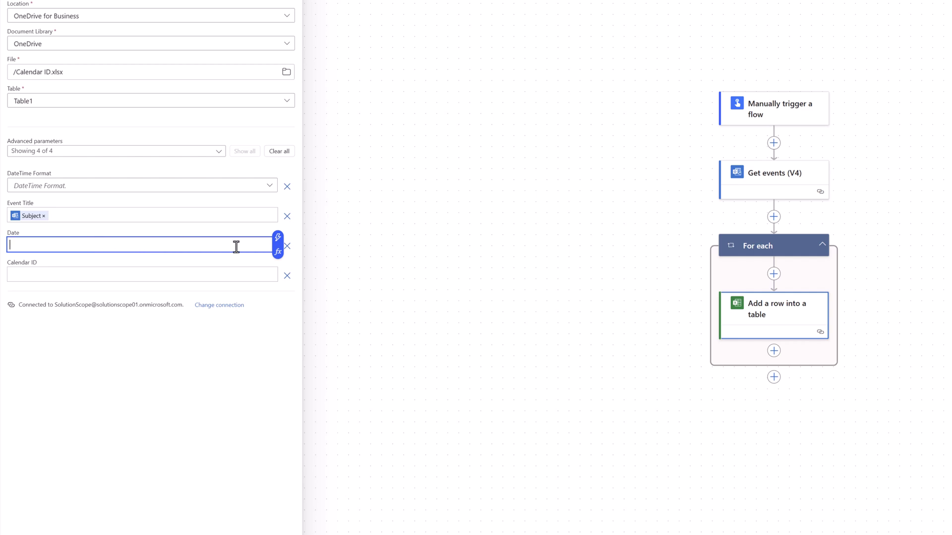
left_click(277, 237)
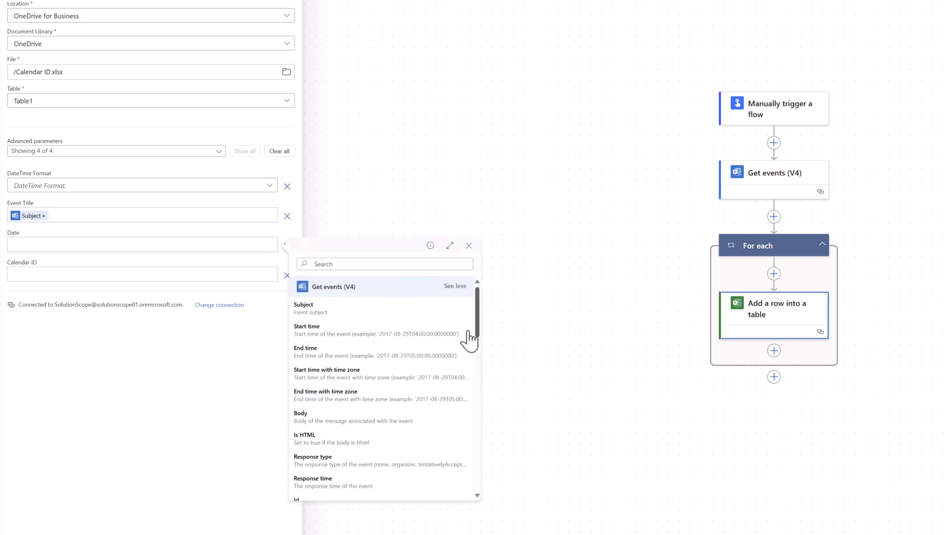
left_click(330, 378)
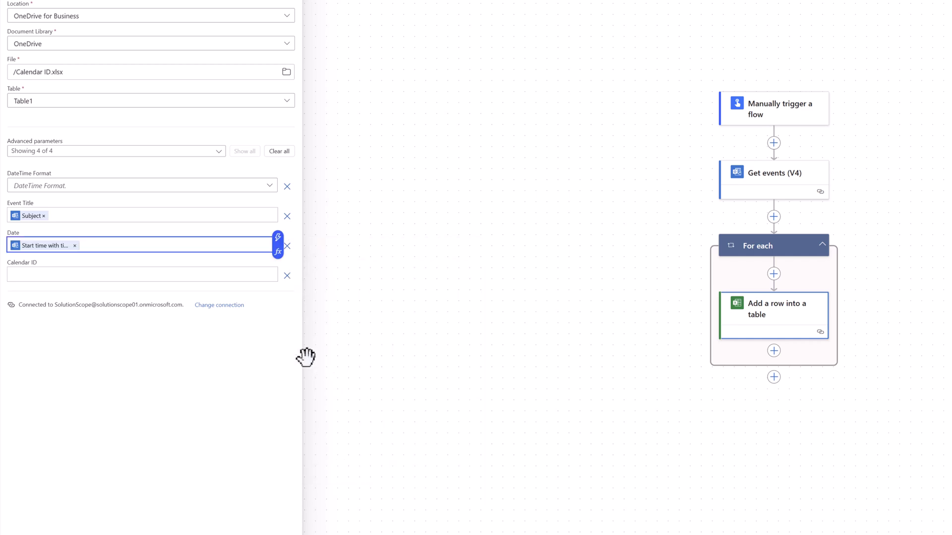
Step: Map the Calendar ID column to the event 'Id' from the expanded Get events outputs
left_click(127, 276)
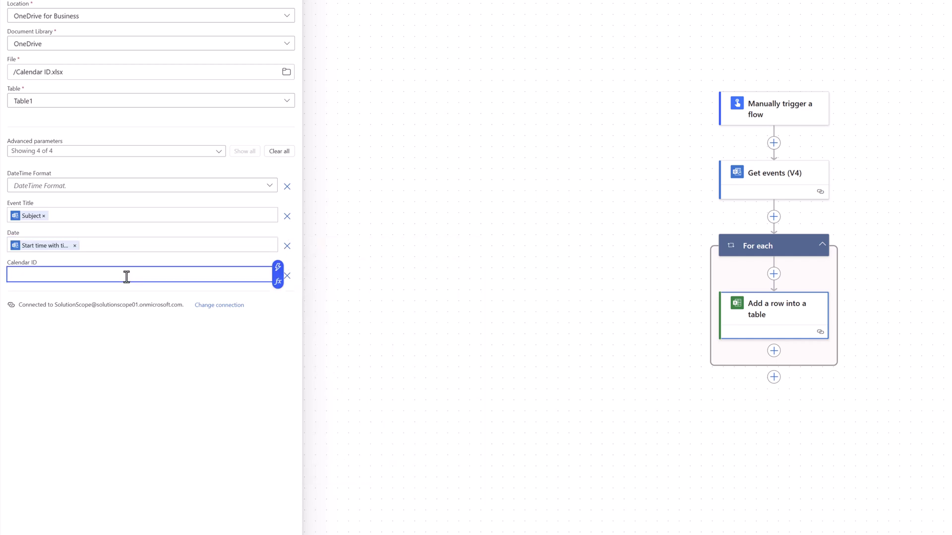
left_click(278, 272)
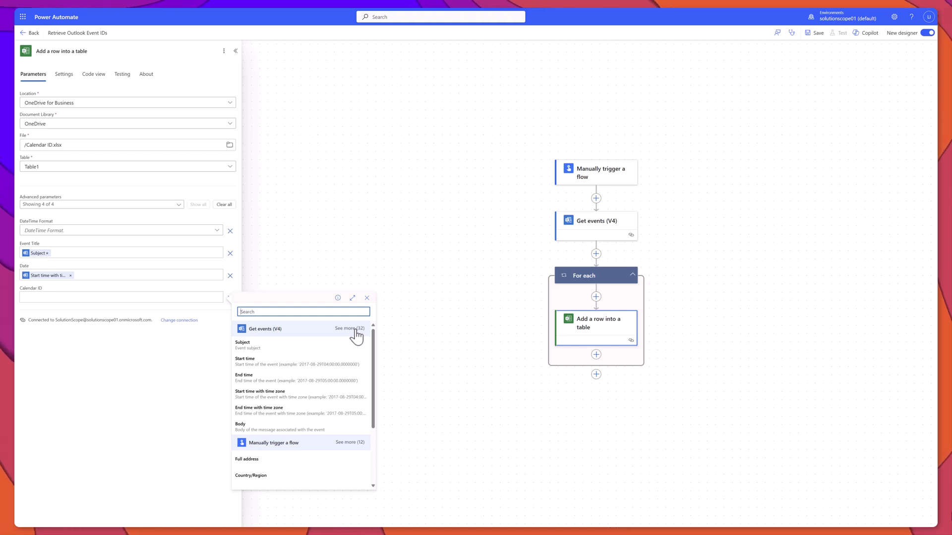
left_click(356, 329)
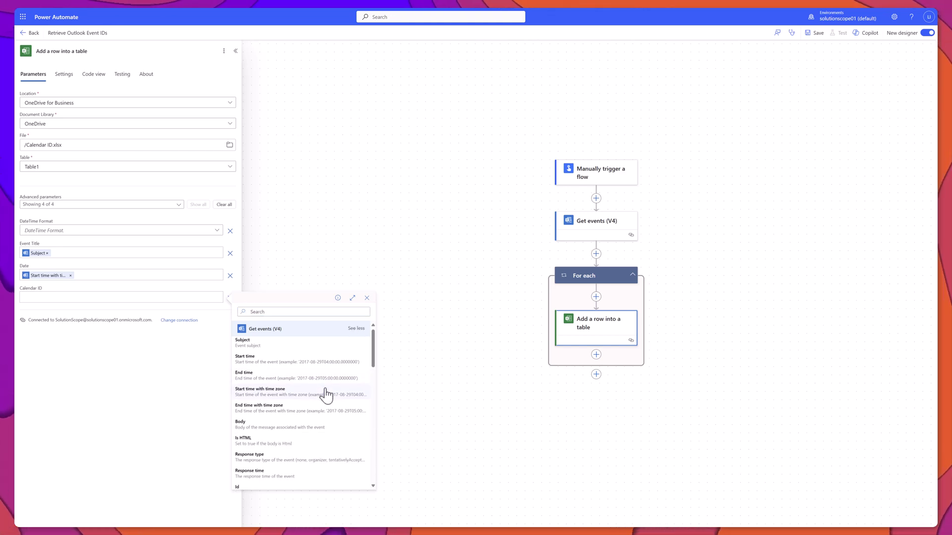
scroll(325, 394, "down", 2)
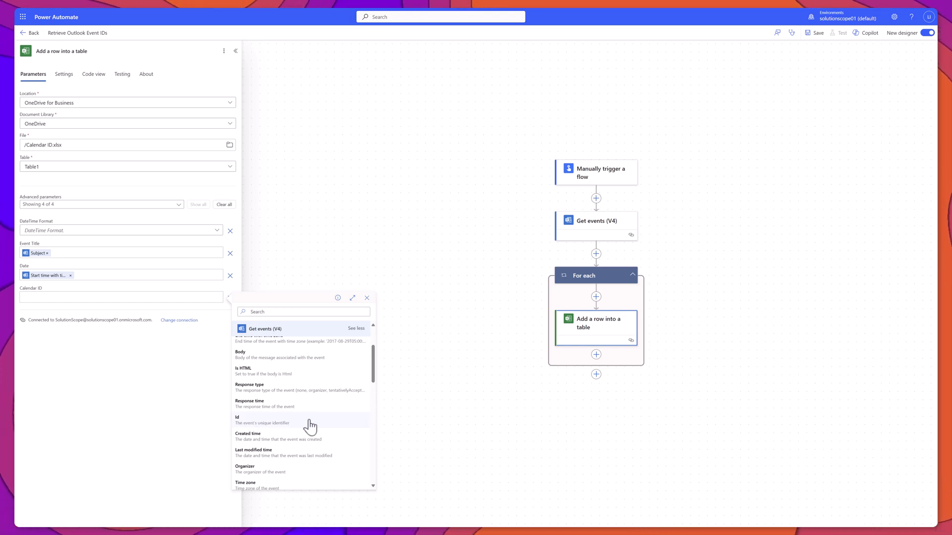
left_click(310, 422)
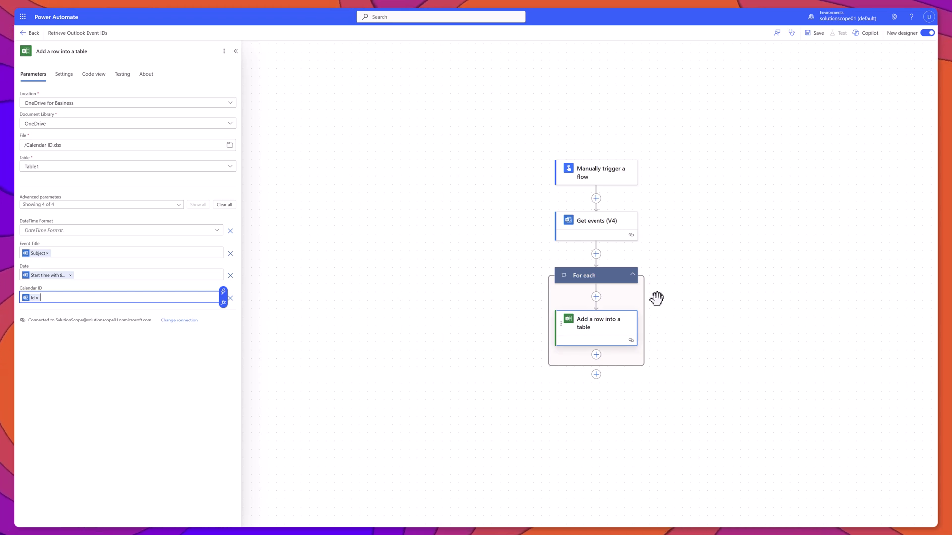
Step: Save the flow, then start a manual run of it from the flow's details page
left_click(814, 33)
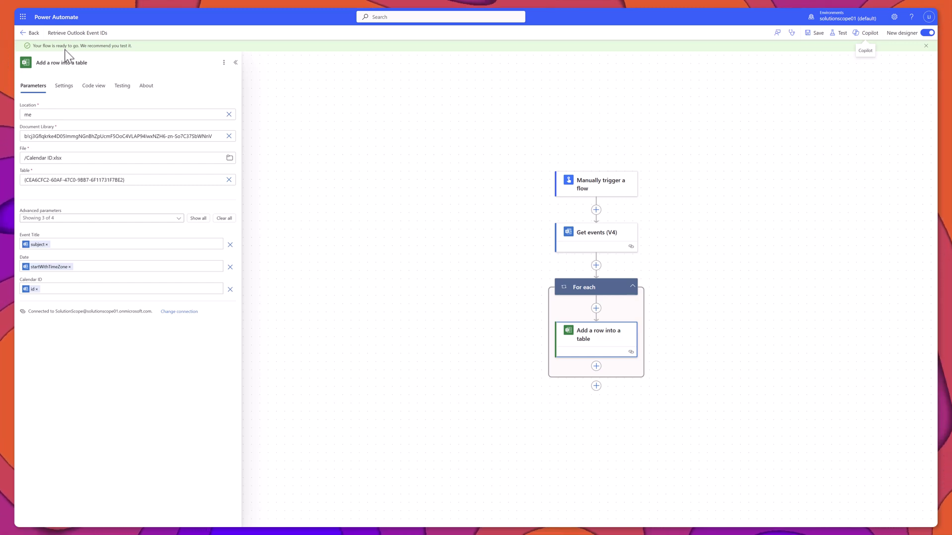
left_click(34, 35)
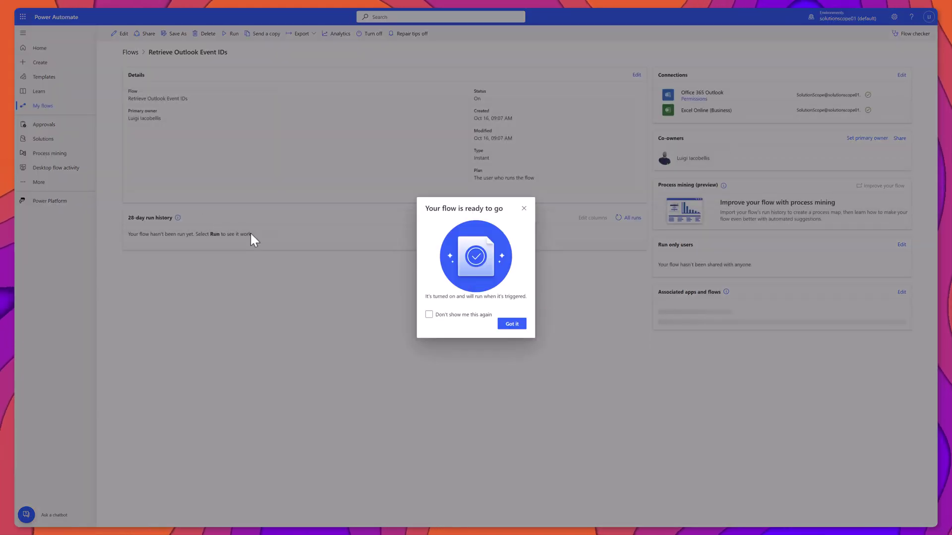
left_click(510, 324)
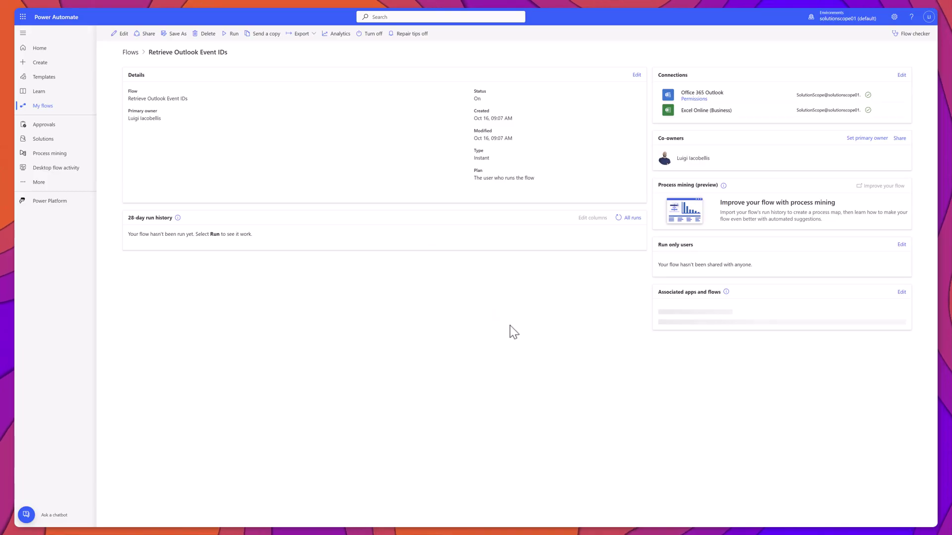
left_click(233, 40)
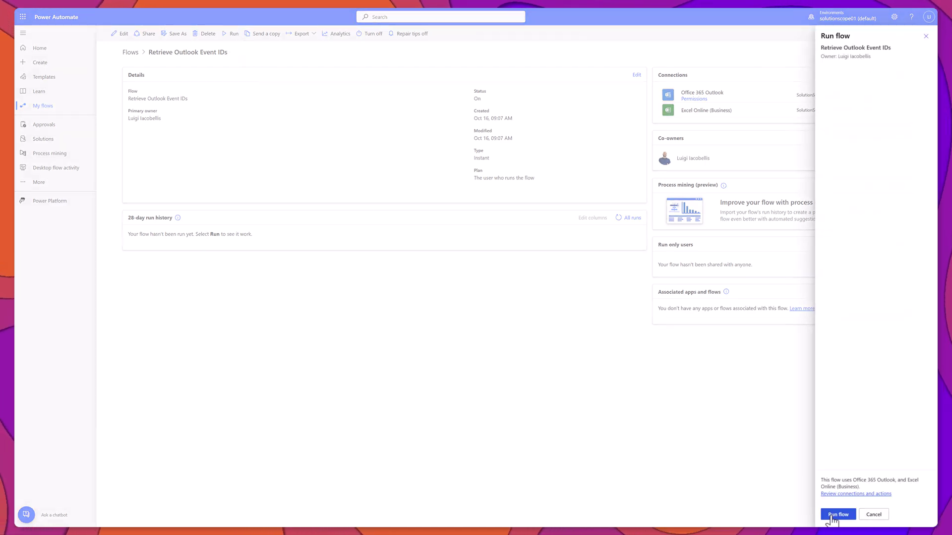
left_click(837, 514)
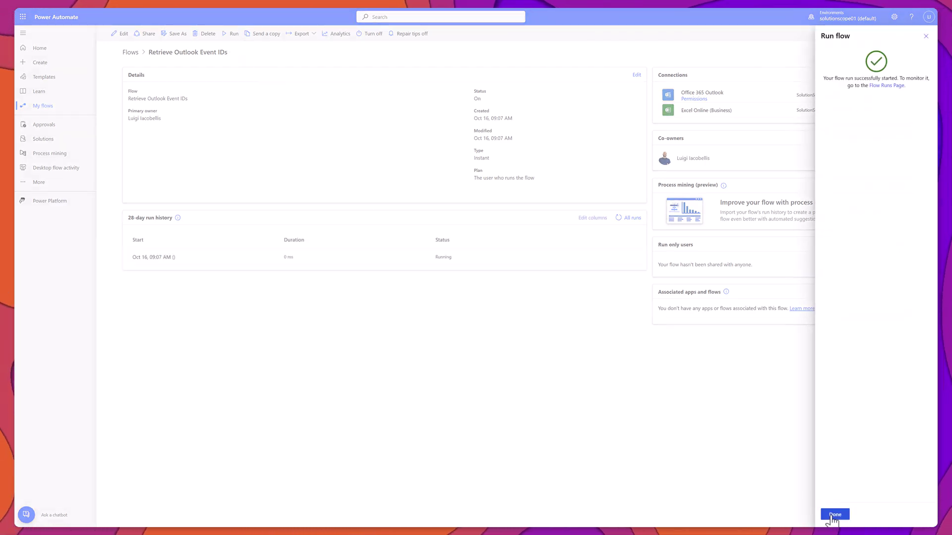
left_click(835, 514)
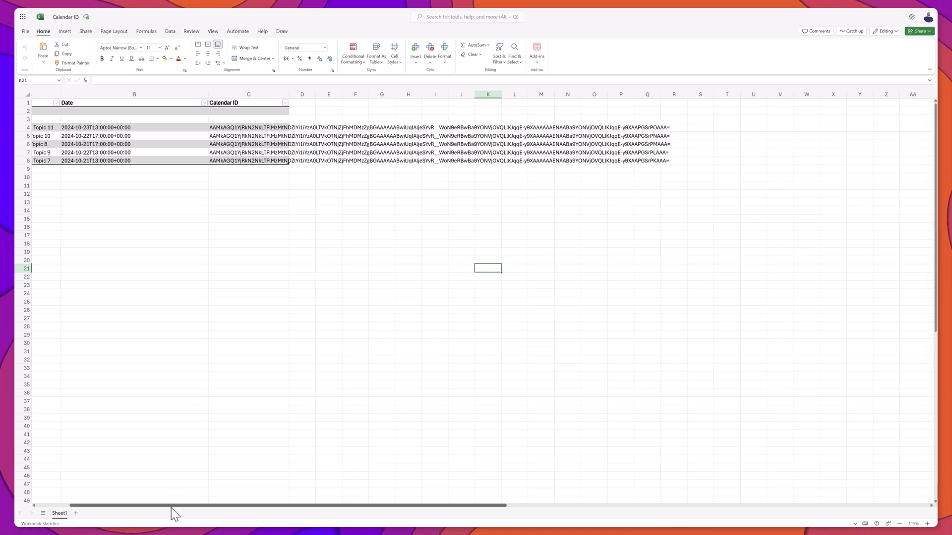
Step: Check the Topic 8 row's start date and calendar ID in the filled Calendar ID table
left_click_drag(171, 505, 97, 505)
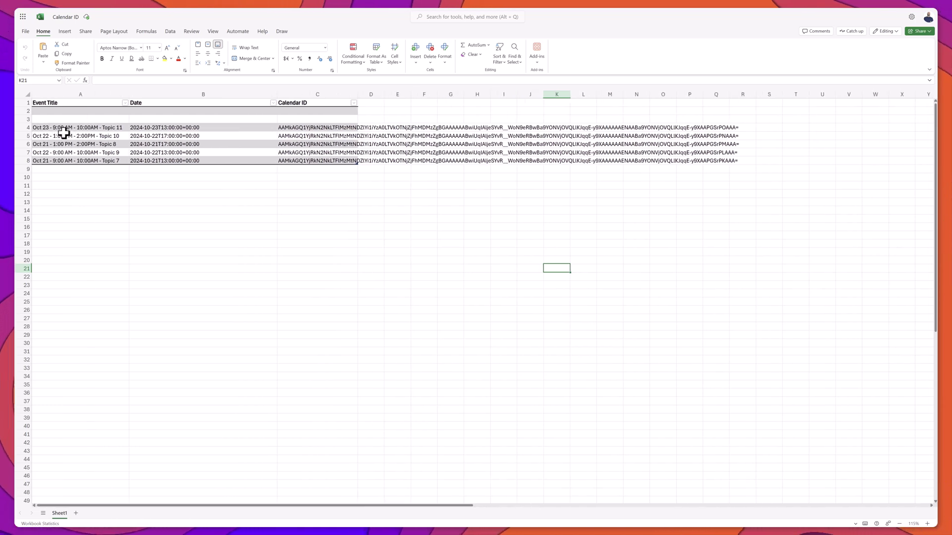
left_click(139, 145)
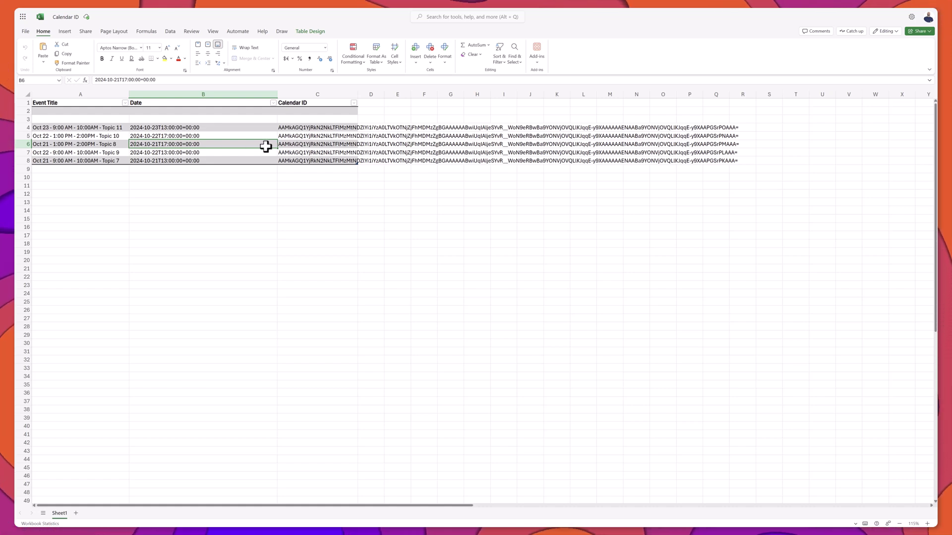
left_click(306, 145)
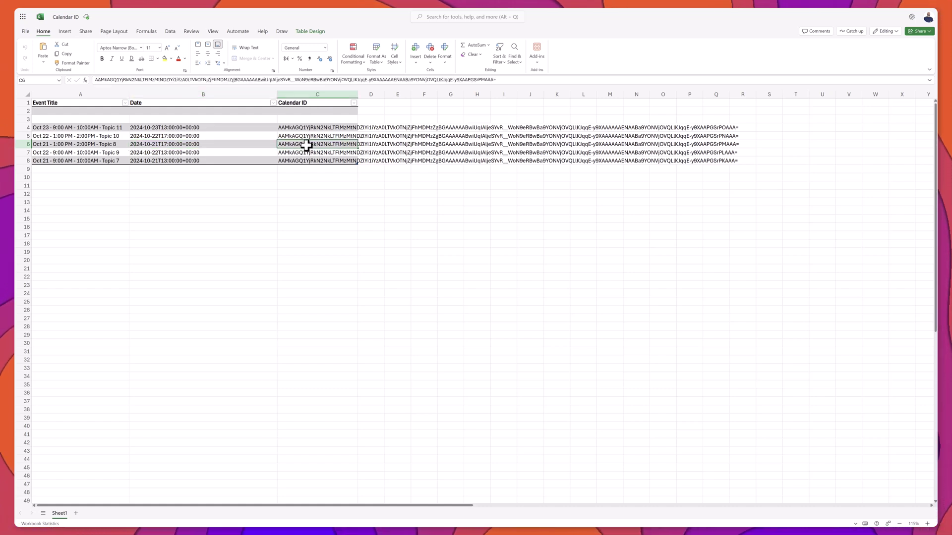